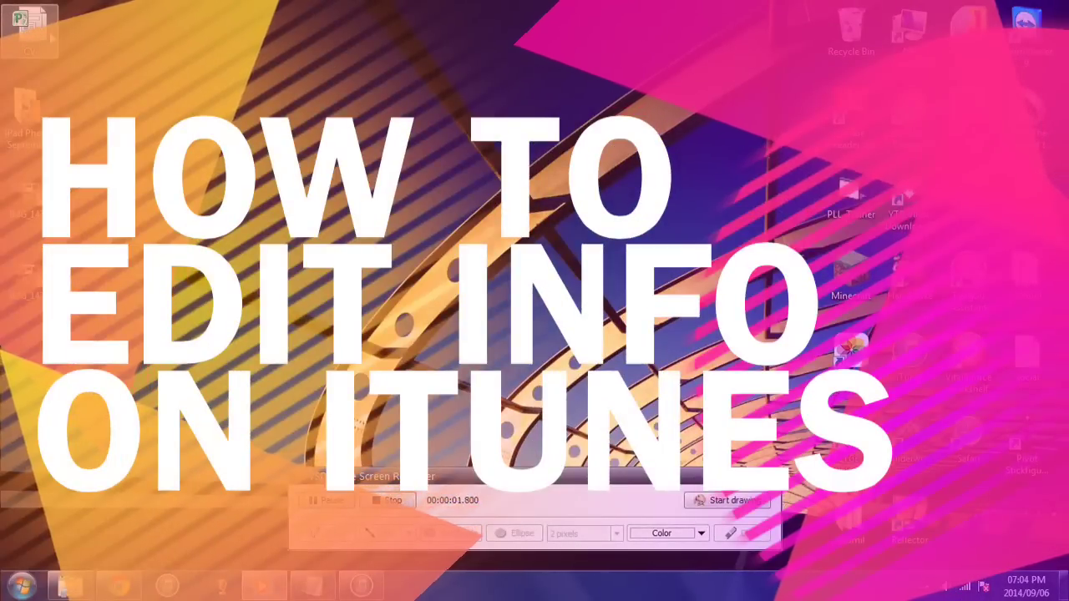
# Switch to iTunes and maximize its window to show the full song library.
pyautogui.moveTo(511, 489)
pyautogui.mouseDown()
pyautogui.moveTo(585, 561)
pyautogui.moveTo(594, 593)
pyautogui.mouseUp()
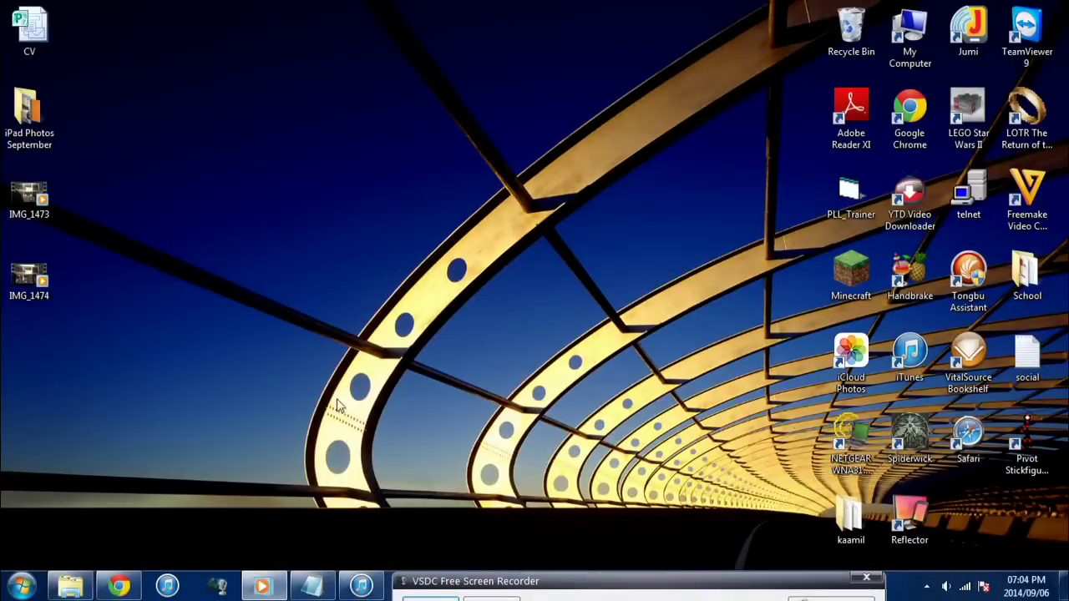
pyautogui.click(359, 587)
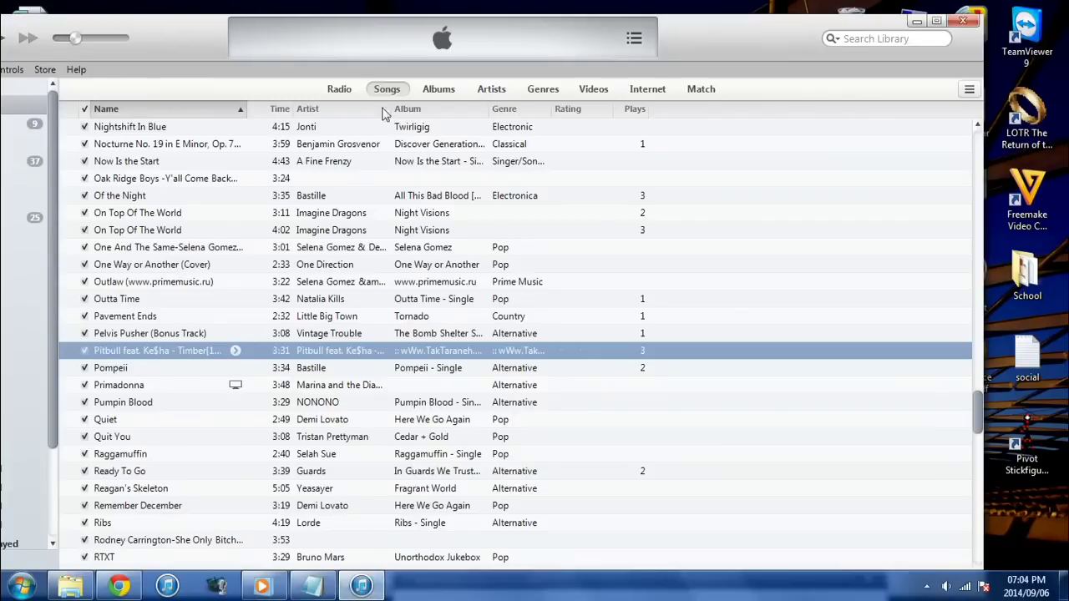
pyautogui.doubleClick(460, 33)
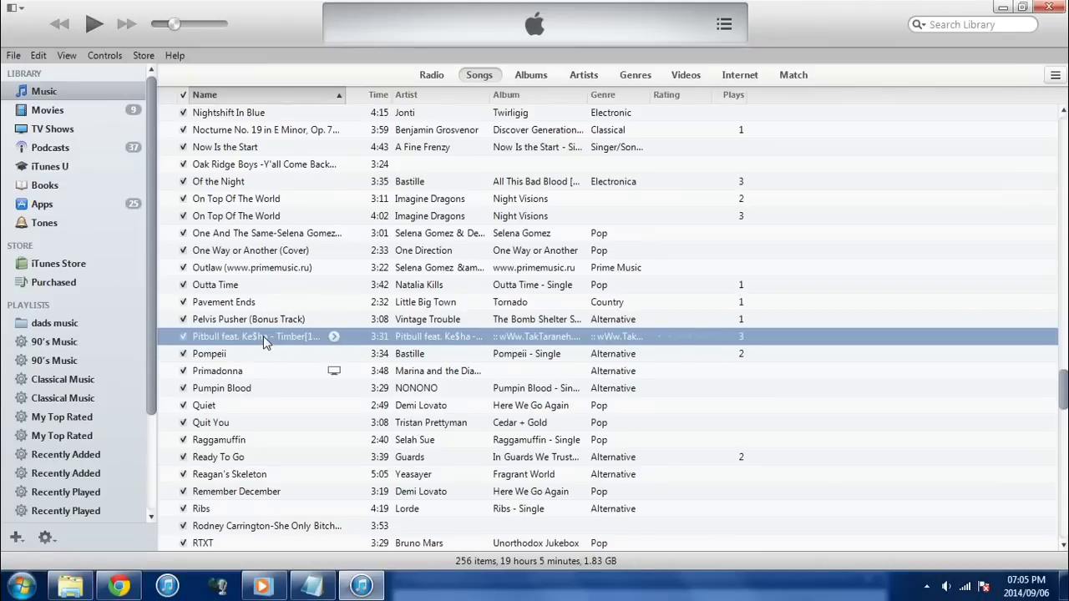
# Open the info of the song "Pitbull feat. Ke$ha - Timber[128]" and shorten its name to "Timber".
pyautogui.rightClick(263, 335)
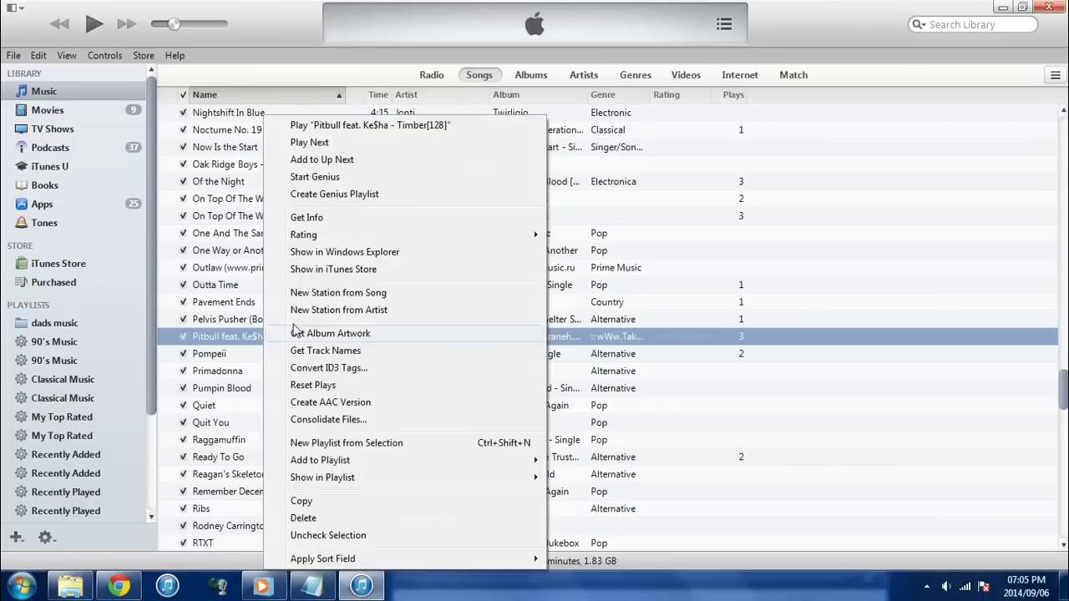
pyautogui.click(325, 218)
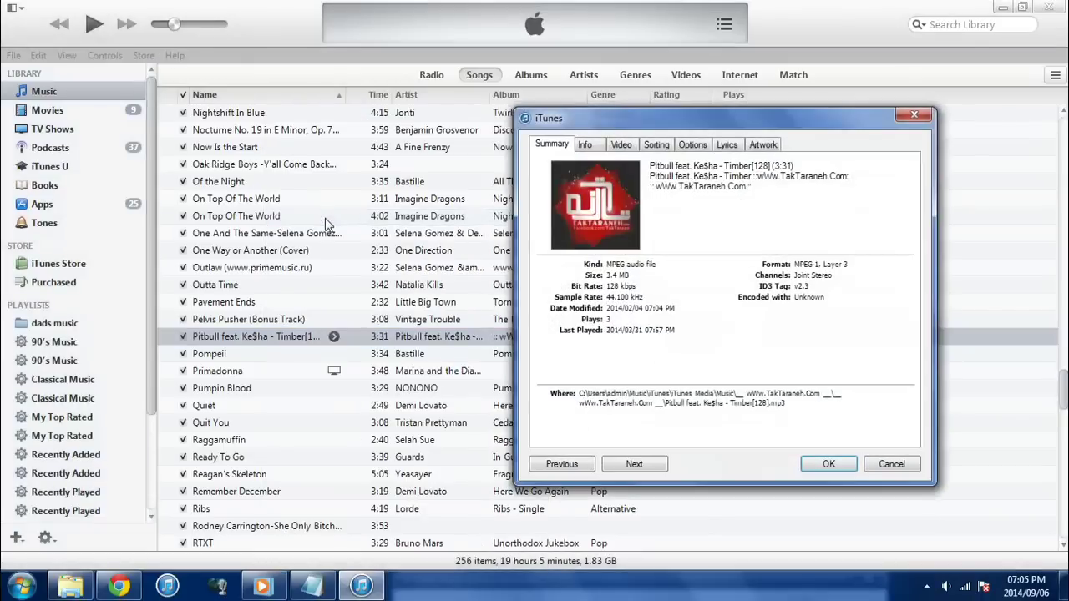
pyautogui.click(583, 145)
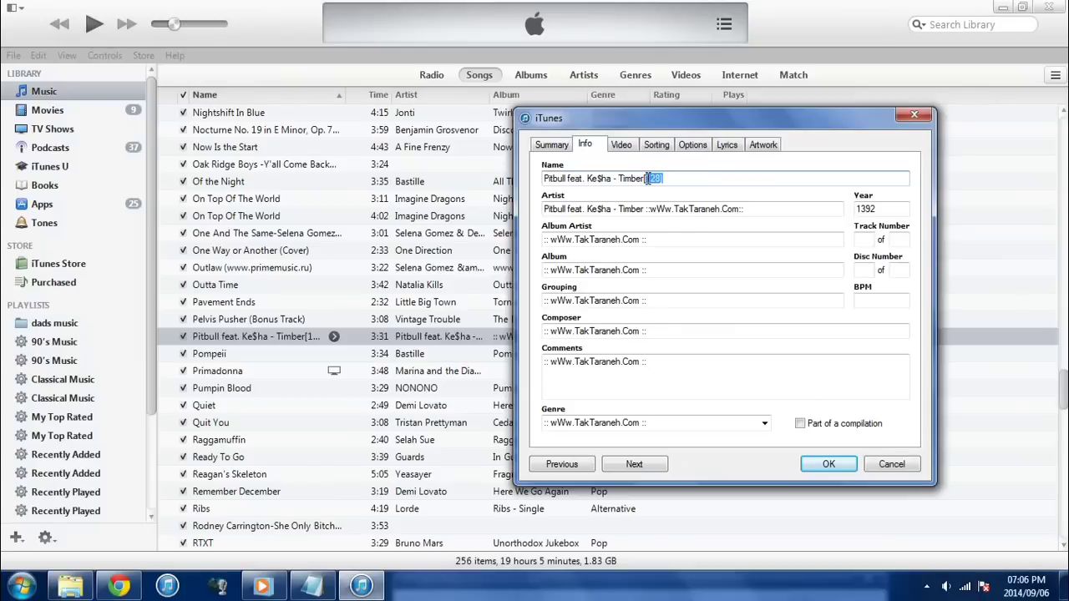
pyautogui.press('BackSpace')
pyautogui.moveTo(619, 182); pyautogui.dragTo(518, 184)
pyautogui.press('BackSpace')
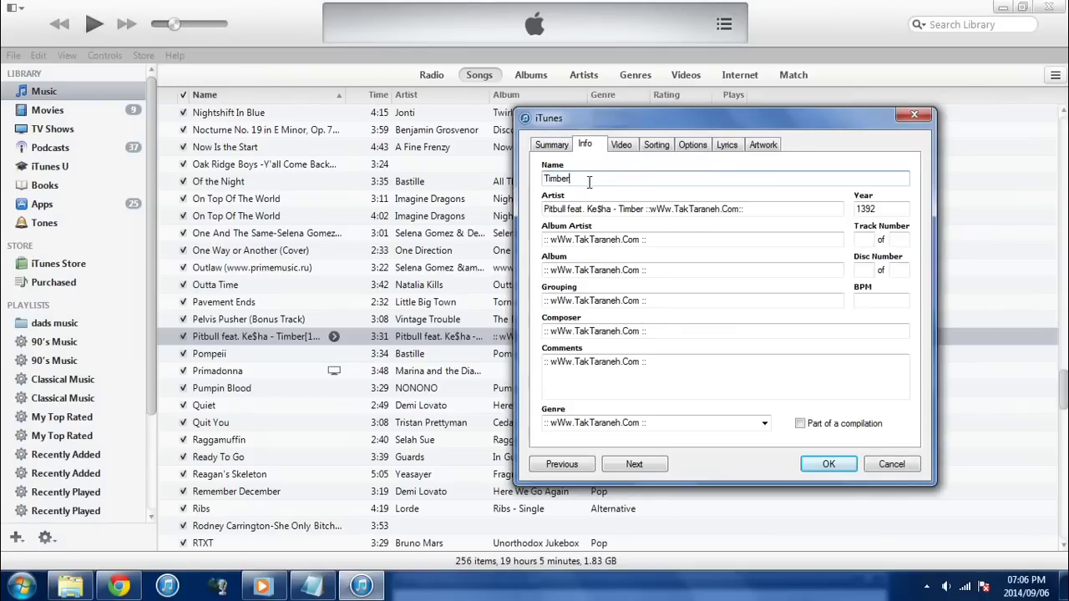
# Remove the song title and website text from the artist, leaving only "Pitbull feat. Ke$ha".
pyautogui.click(759, 209)
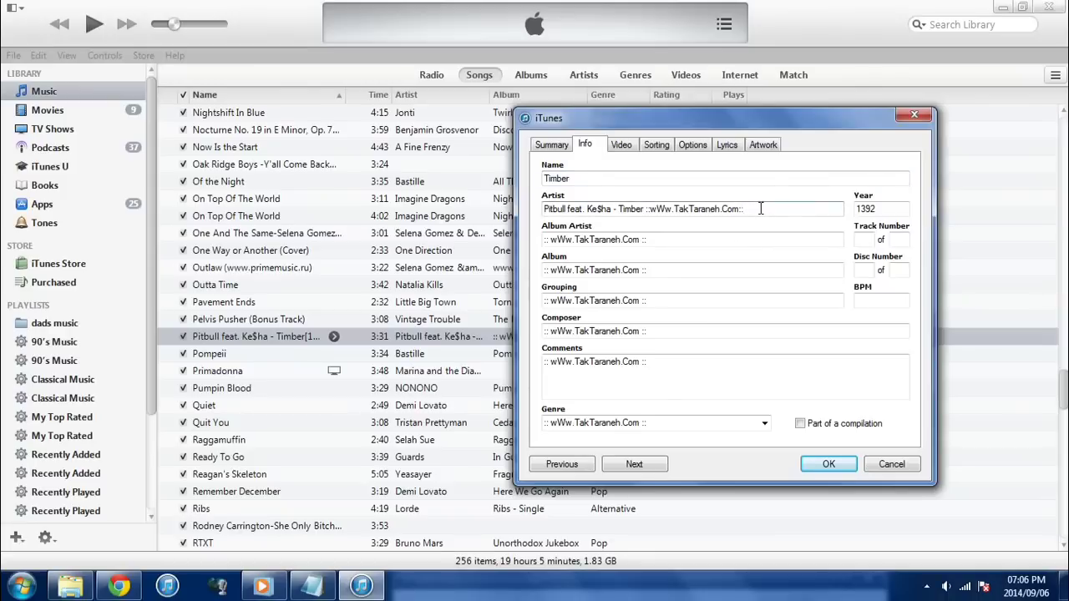
pyautogui.moveTo(759, 209); pyautogui.dragTo(644, 239)
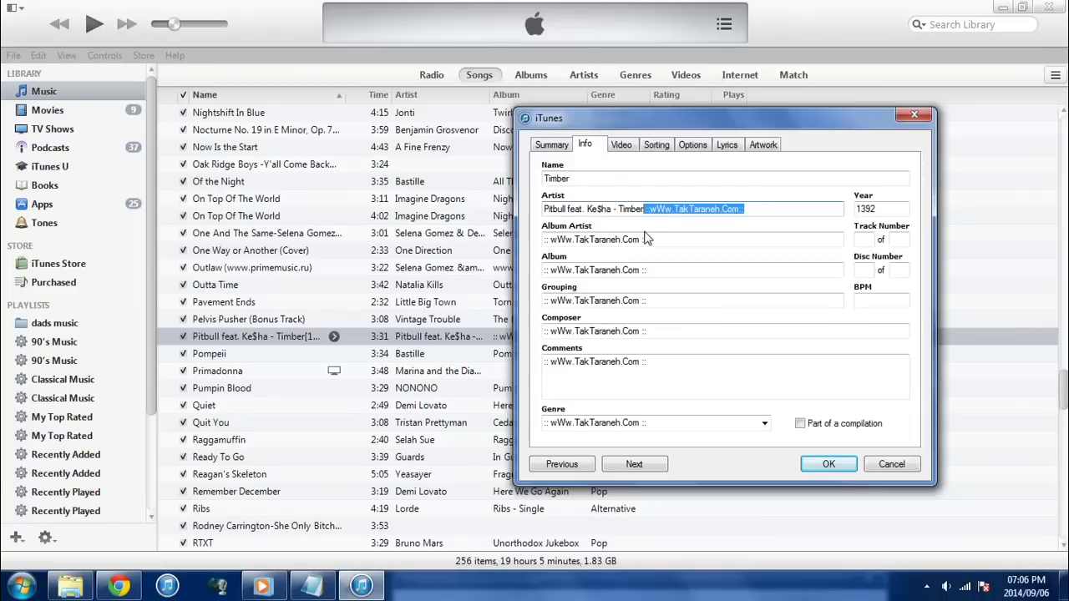
pyautogui.press('BackSpace')
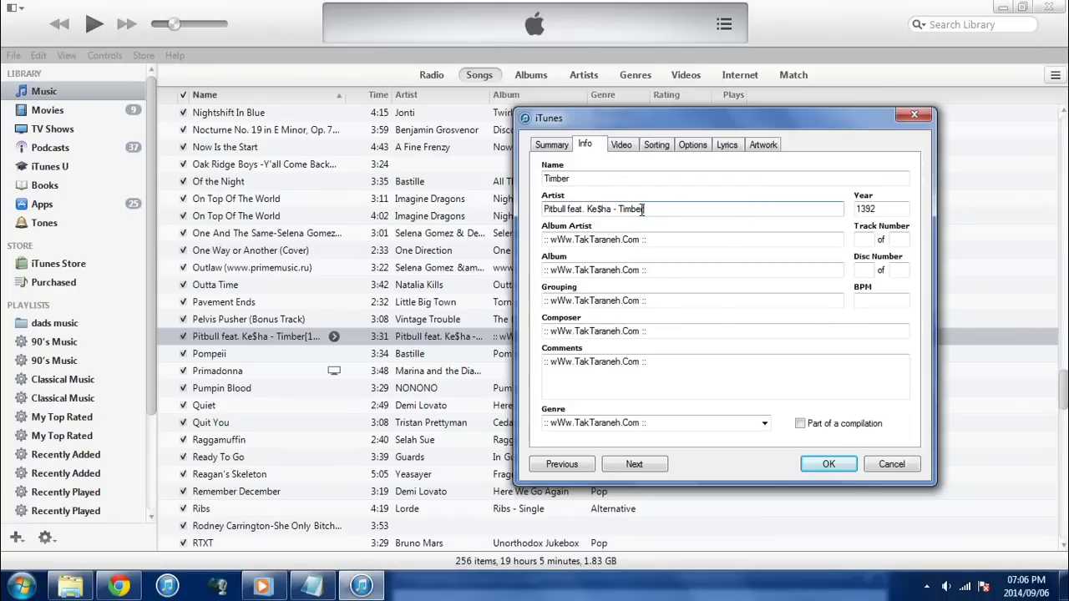
pyautogui.moveTo(643, 208)
pyautogui.mouseDown()
pyautogui.moveTo(612, 212)
pyautogui.moveTo(631, 213)
pyautogui.mouseUp()
pyautogui.press('BackSpace')
# Clear the website text from the song's album artist and album.
pyautogui.moveTo(658, 239); pyautogui.dragTo(528, 253)
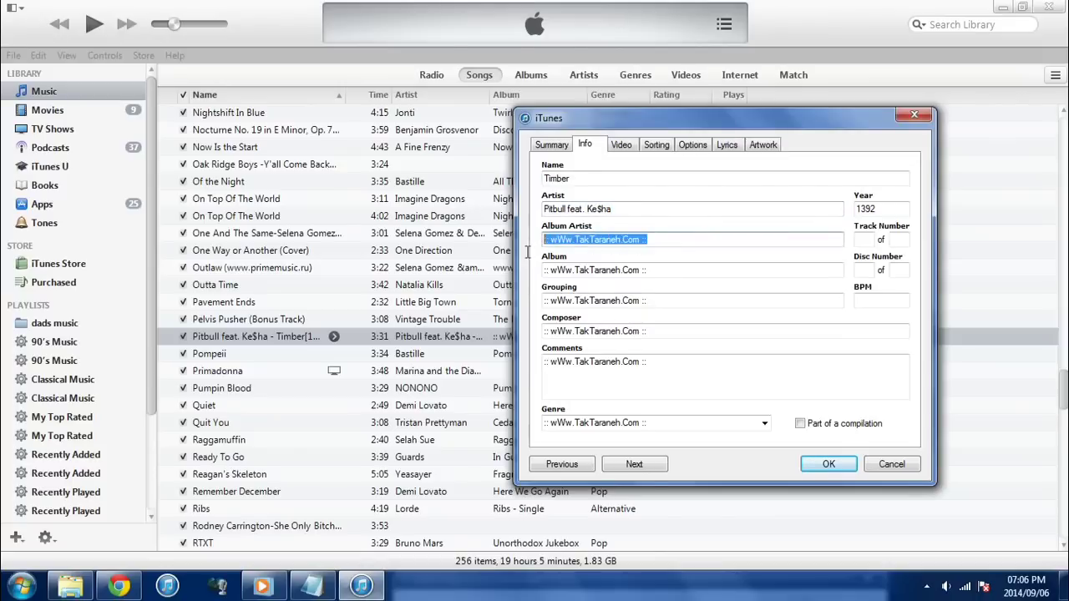
pyautogui.press('BackSpace')
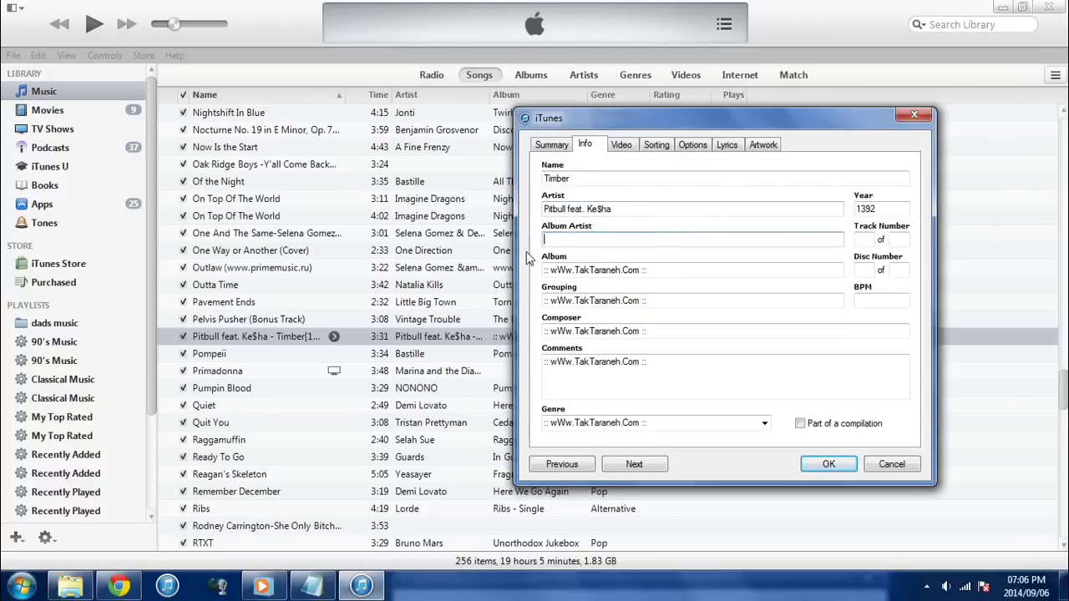
pyautogui.click(646, 269)
pyautogui.moveTo(633, 275); pyautogui.dragTo(501, 283)
pyautogui.press('BackSpace')
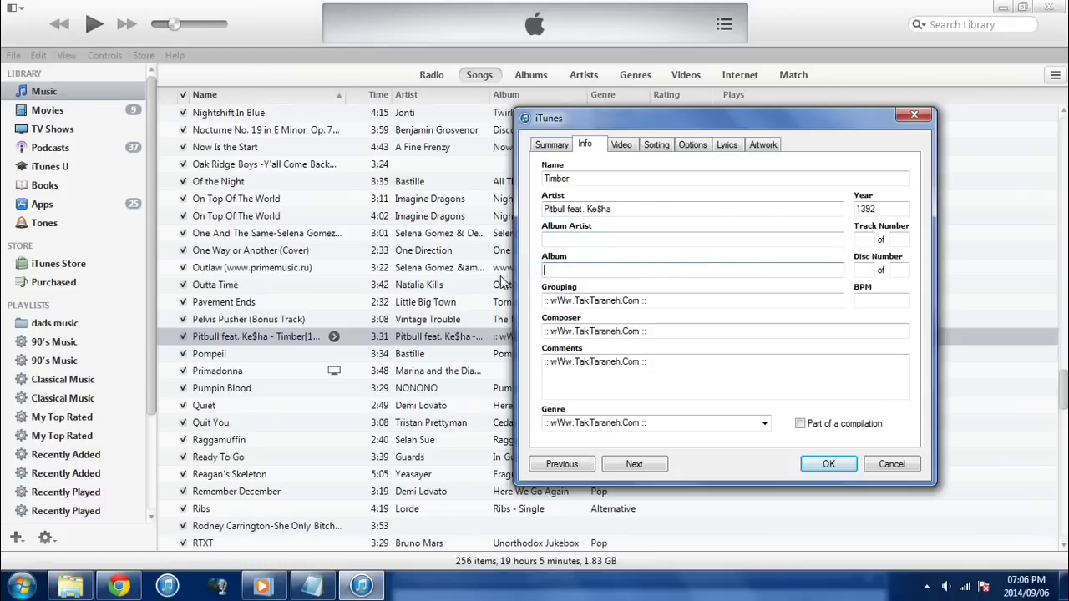
# Clear the website text from the song's grouping, composer and comments.
pyautogui.moveTo(659, 300); pyautogui.dragTo(424, 343)
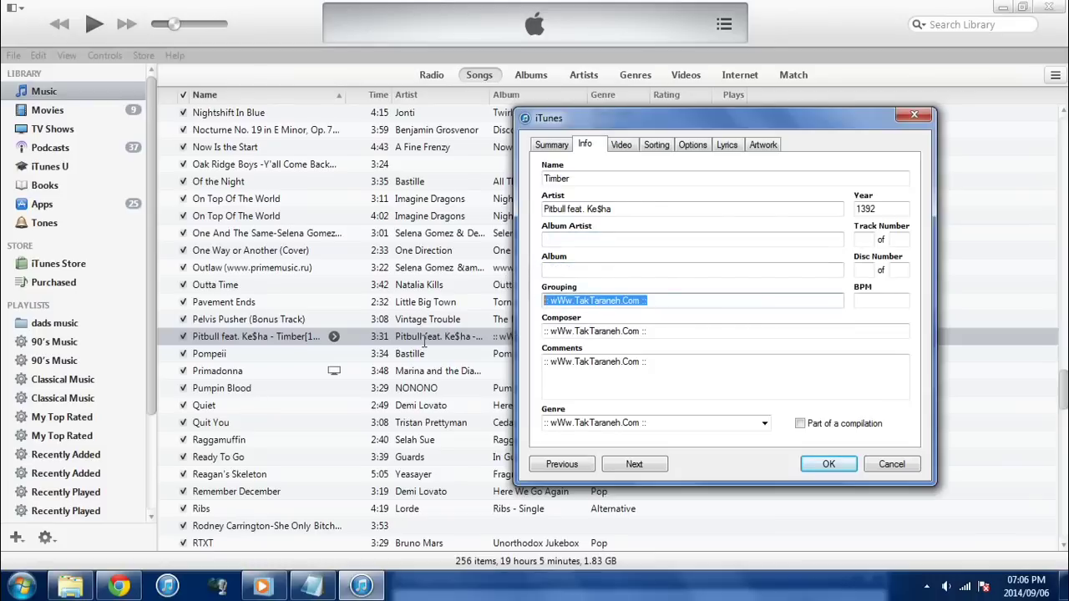
pyautogui.press('BackSpace')
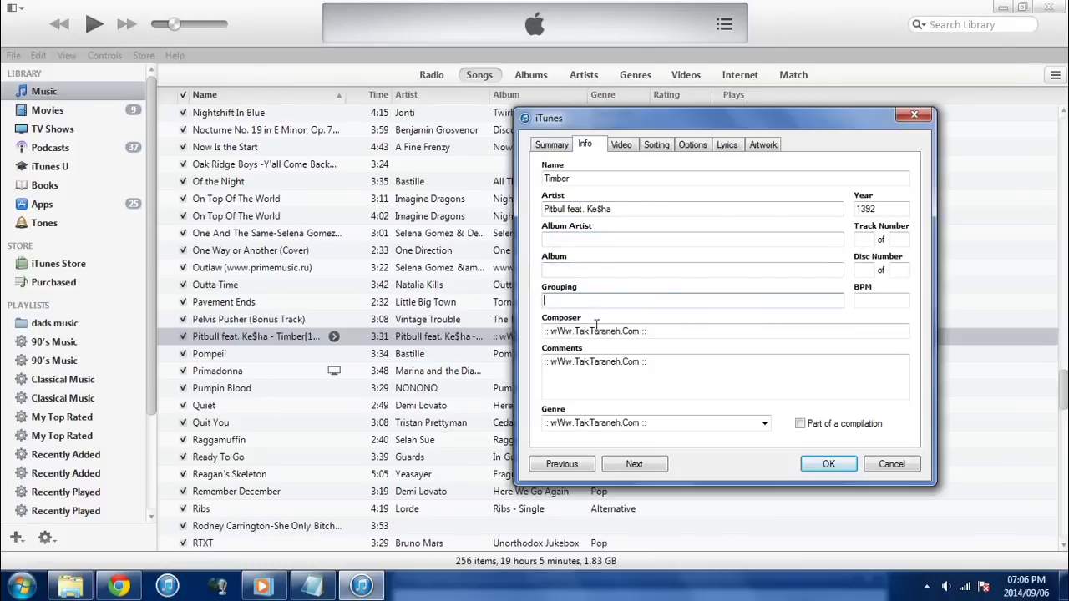
pyautogui.moveTo(663, 334); pyautogui.dragTo(504, 326)
pyautogui.press('BackSpace')
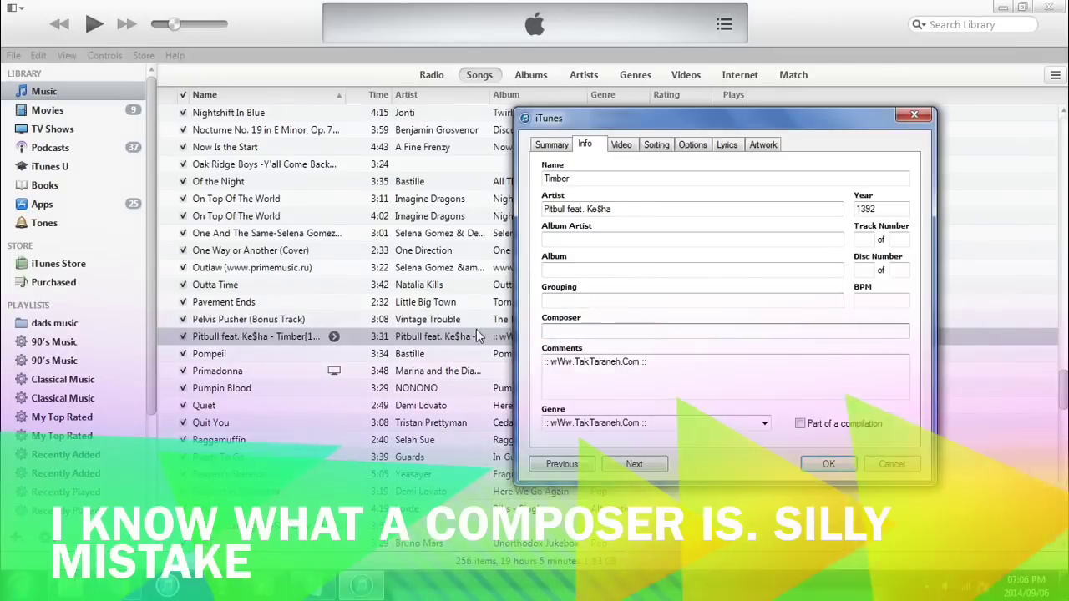
pyautogui.click(660, 365)
pyautogui.moveTo(660, 364); pyautogui.dragTo(514, 366)
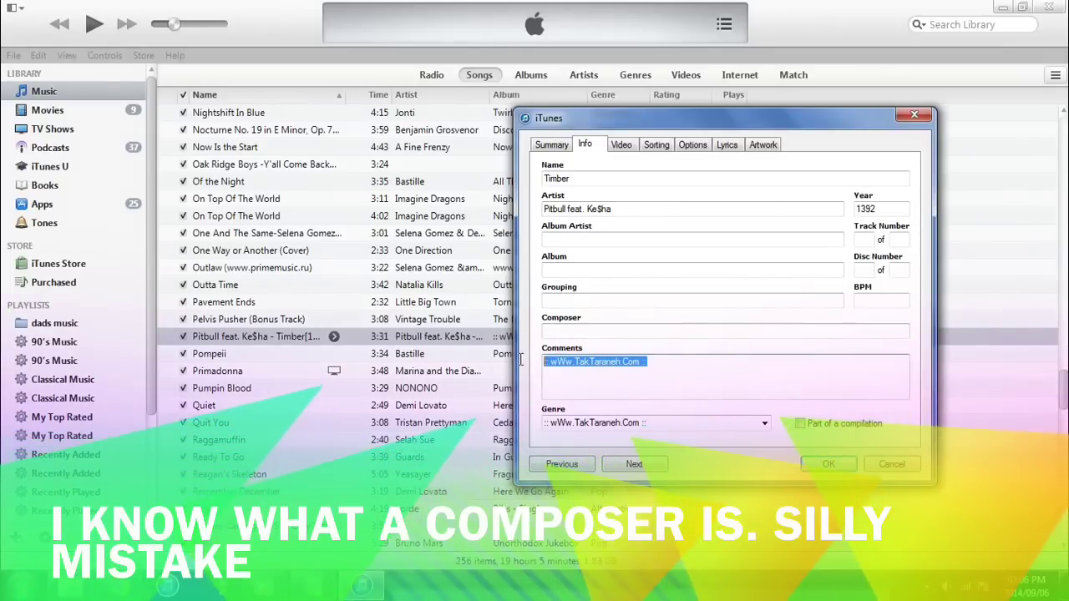
pyautogui.press('BackSpace')
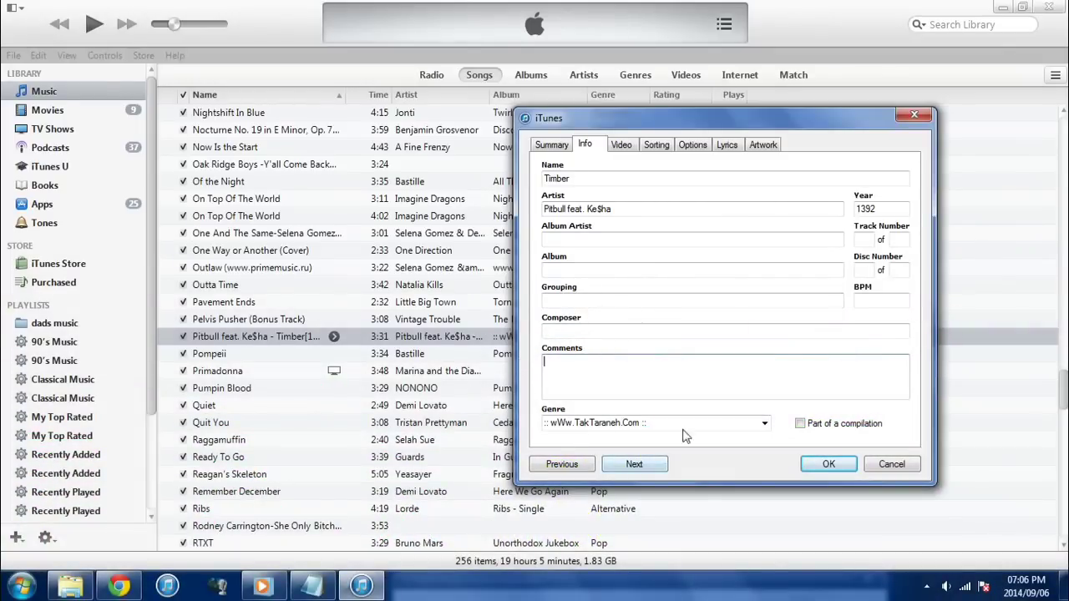
# Set the song's genre to Pop.
pyautogui.click(765, 424)
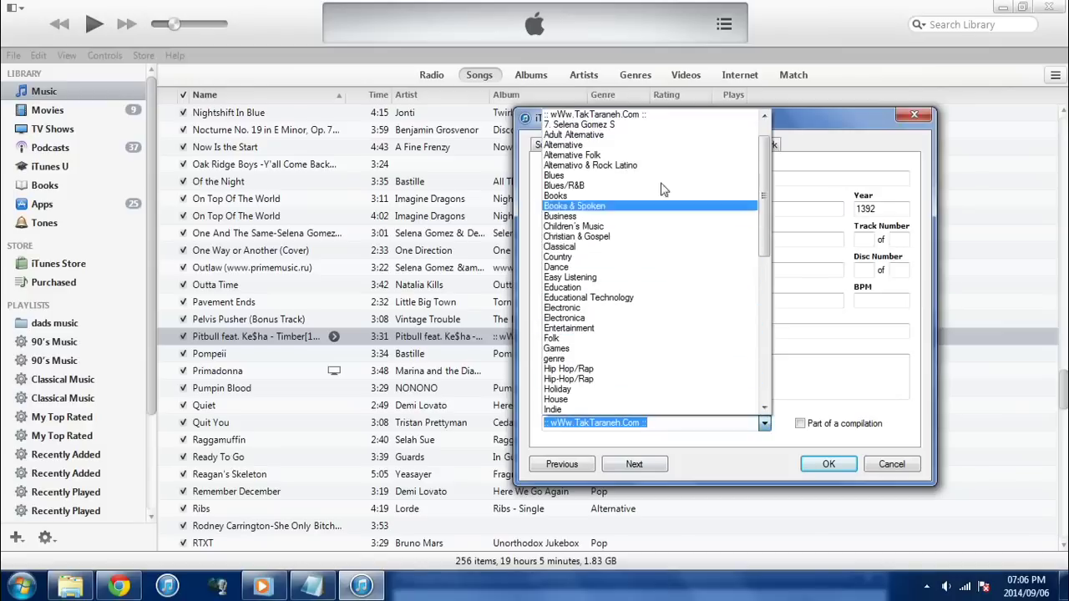
pyautogui.scroll(-1, 647, 330)
pyautogui.scroll(-4, 646, 300)
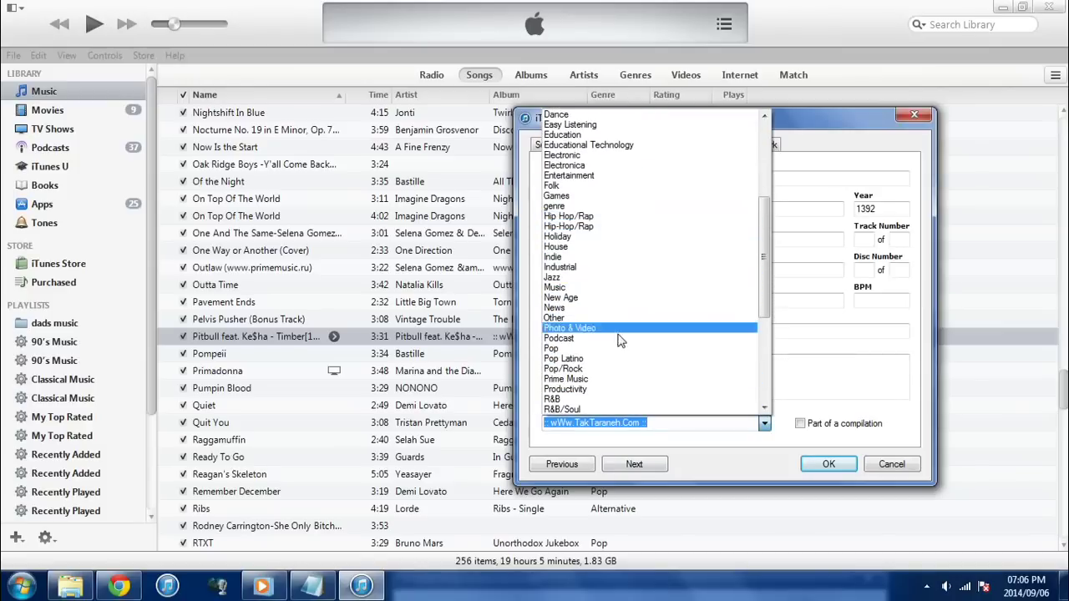
pyautogui.scroll(-3, 614, 276)
pyautogui.click(593, 261)
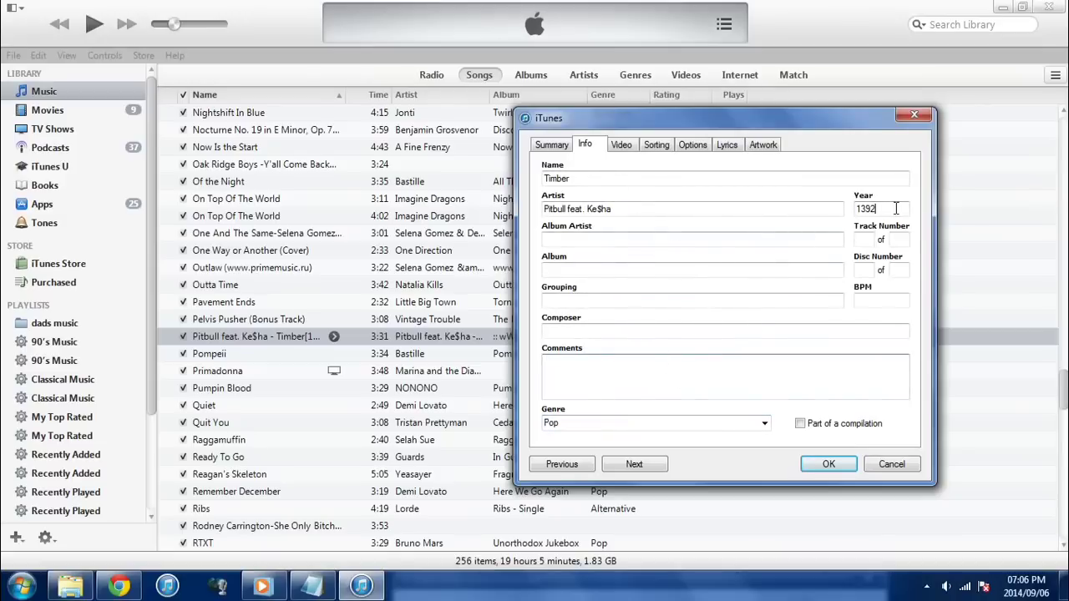
# Set the song's year to 2013.
pyautogui.moveTo(887, 212); pyautogui.dragTo(785, 208)
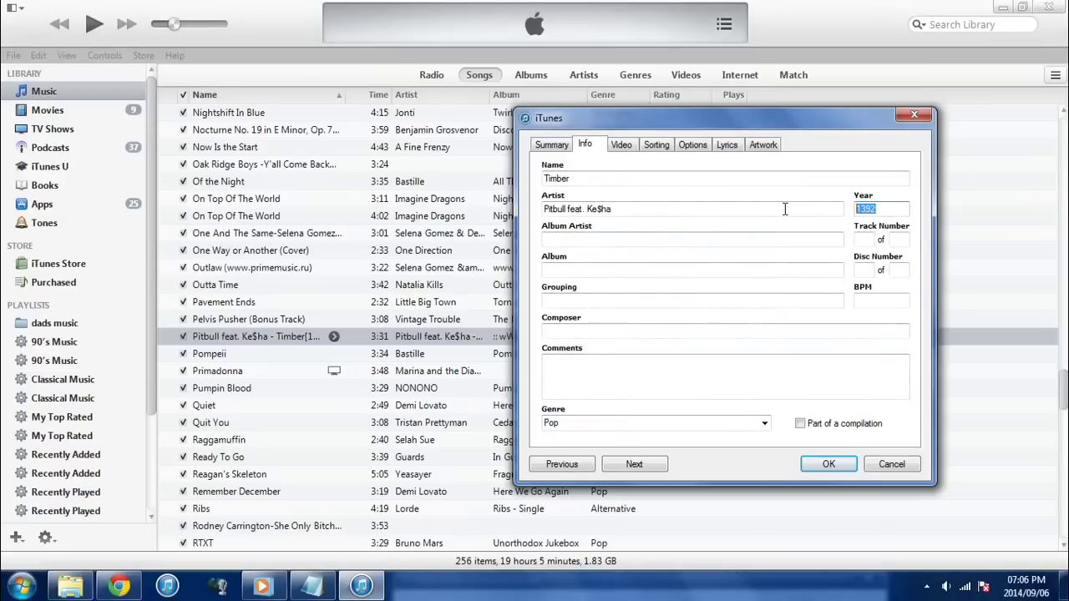
pyautogui.press('BackSpace')
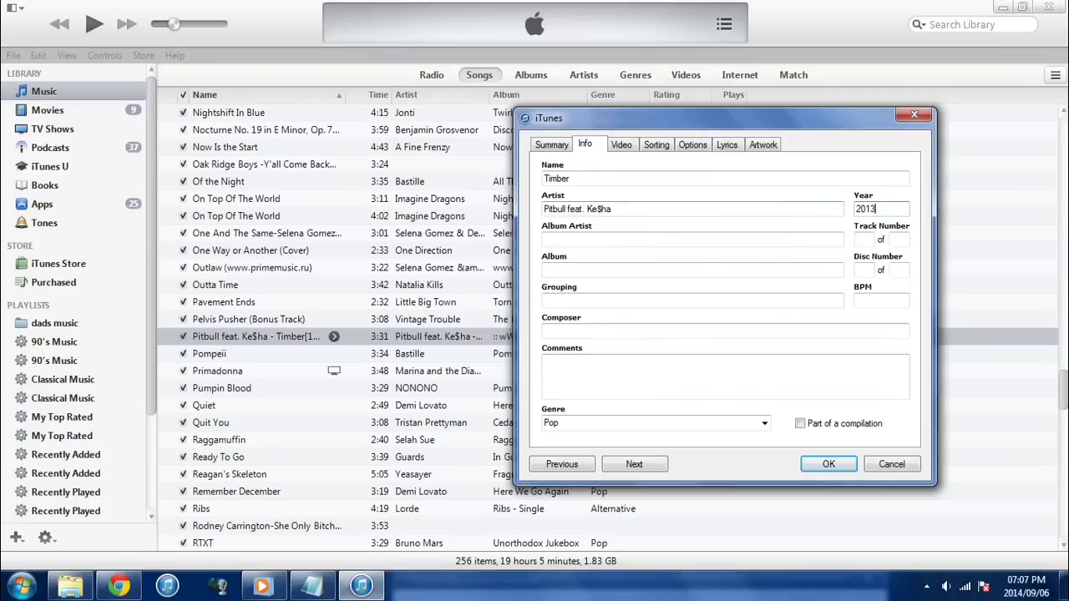
pyautogui.click(904, 243)
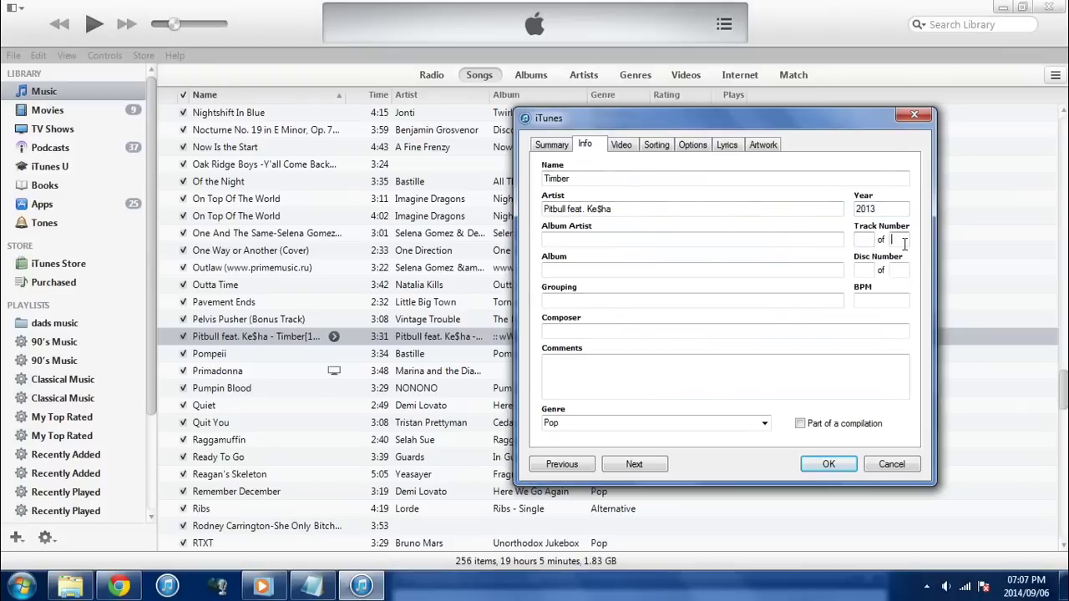
# Look through the song's video, sorting, playback and lyrics settings, choosing Music as the media kind.
pyautogui.click(620, 145)
pyautogui.click(657, 147)
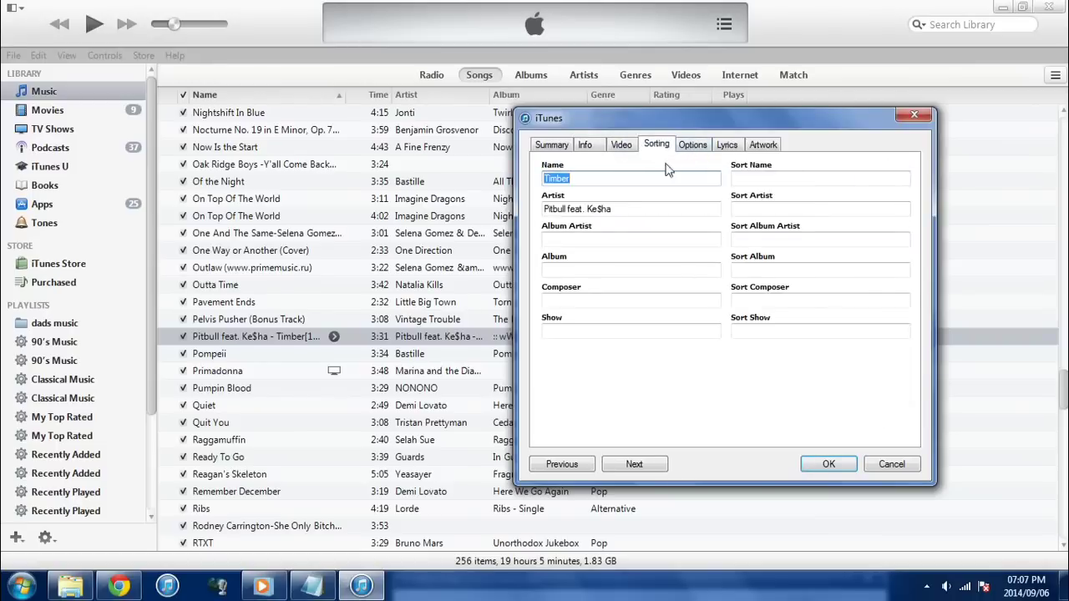
pyautogui.click(584, 239)
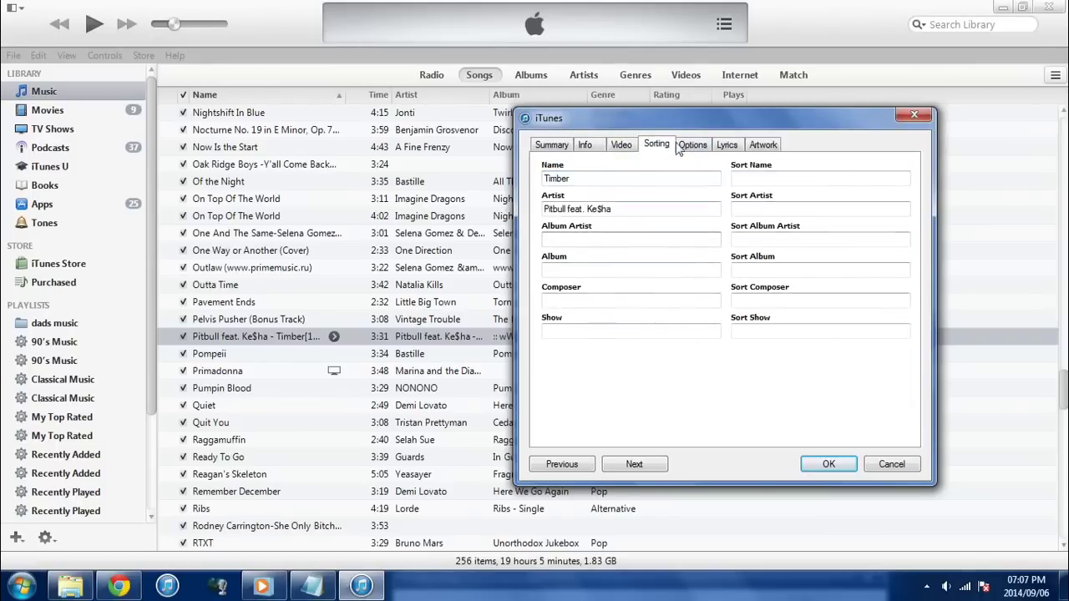
pyautogui.click(701, 147)
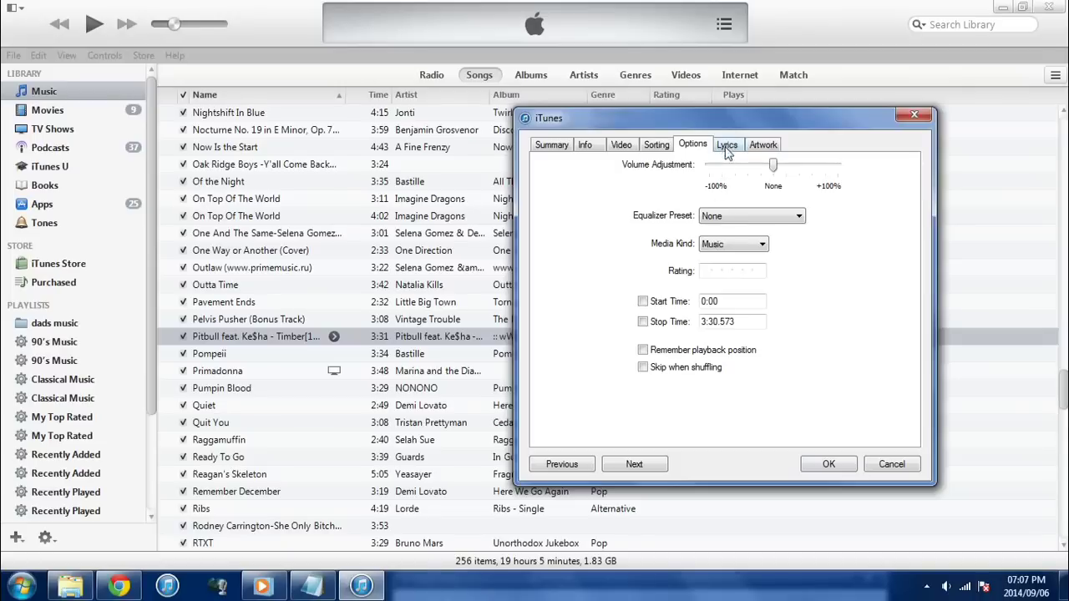
pyautogui.click(721, 245)
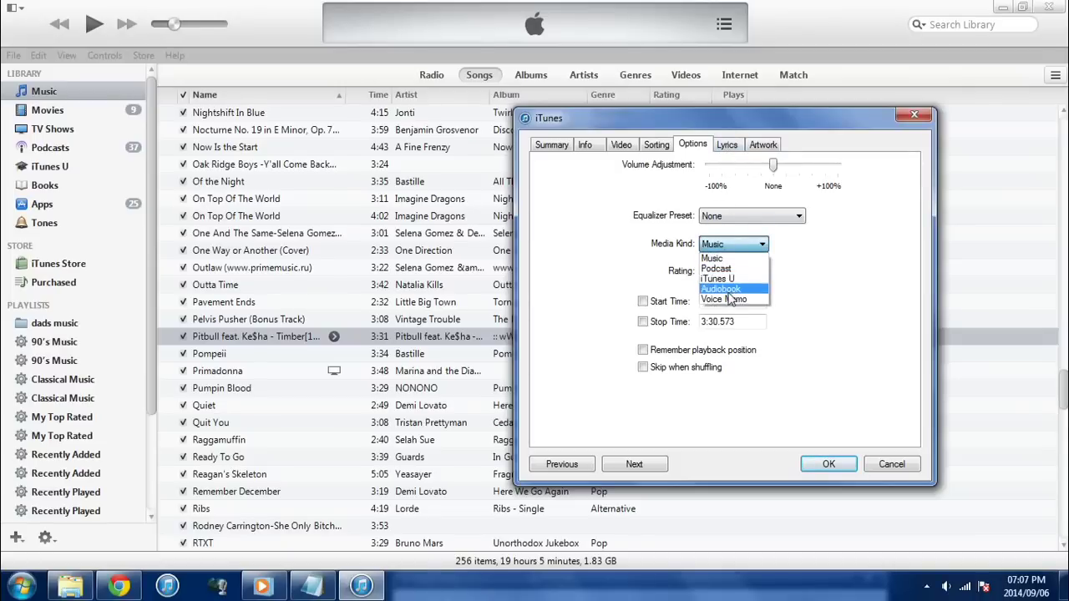
pyautogui.click(732, 259)
pyautogui.click(728, 147)
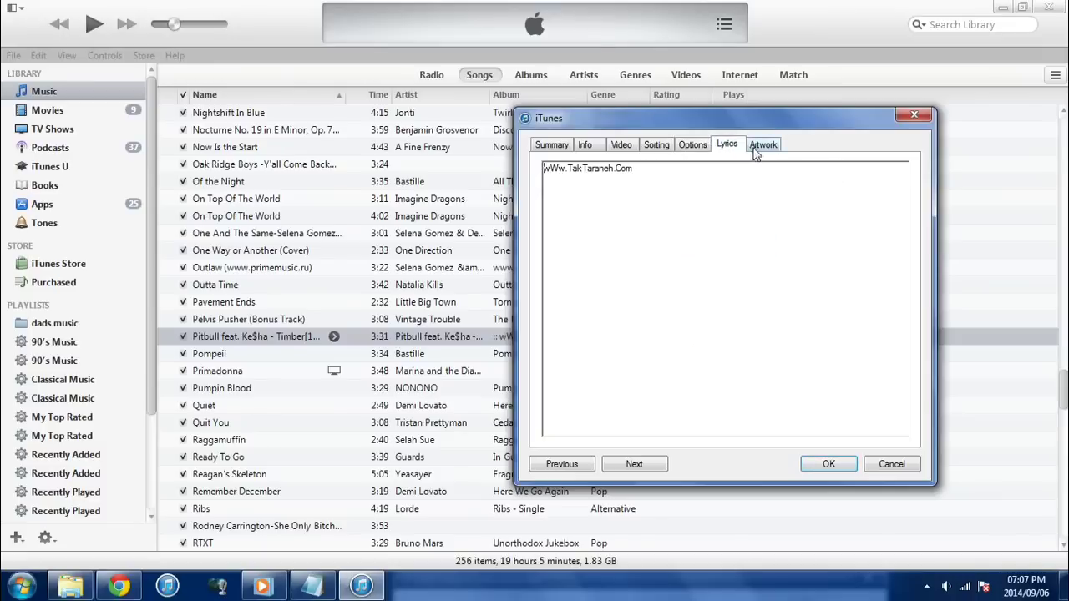
# Delete the song's existing cover artwork and save the edited song info.
pyautogui.click(761, 147)
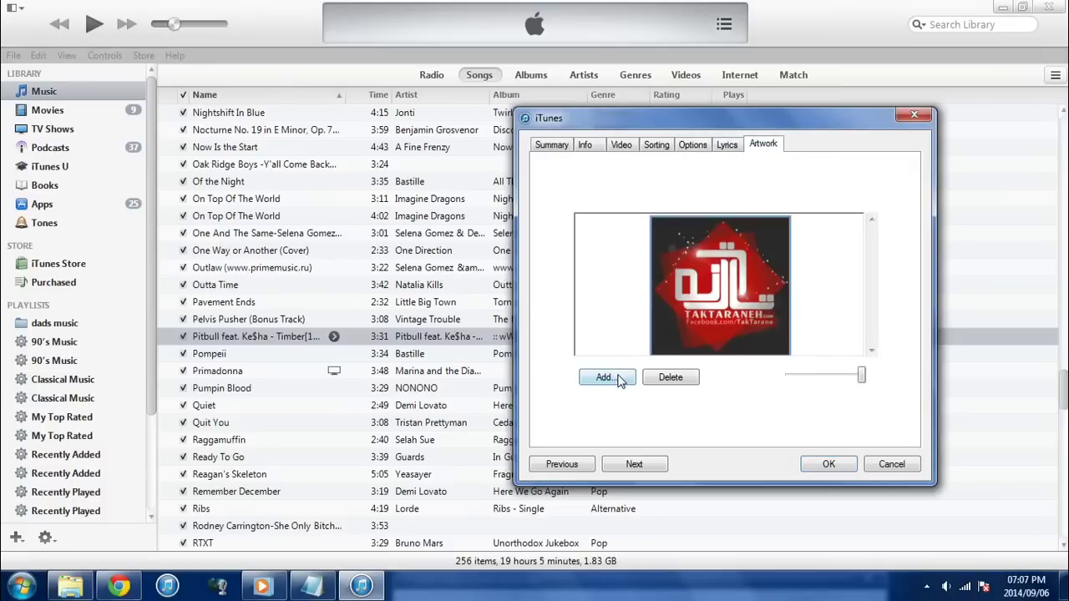
pyautogui.rightClick(720, 311)
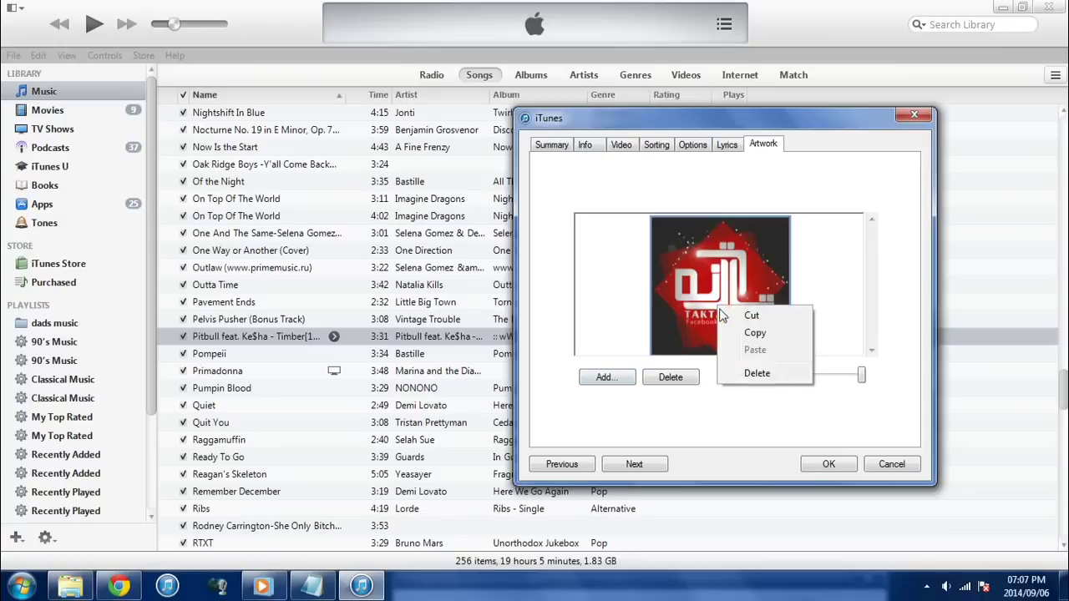
pyautogui.click(754, 372)
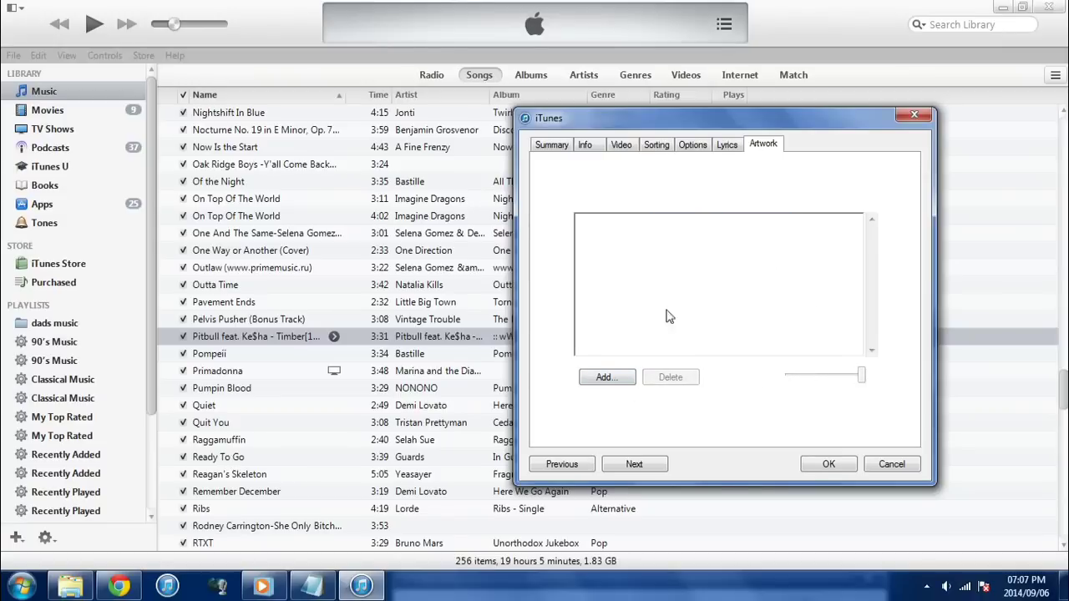
pyautogui.click(826, 464)
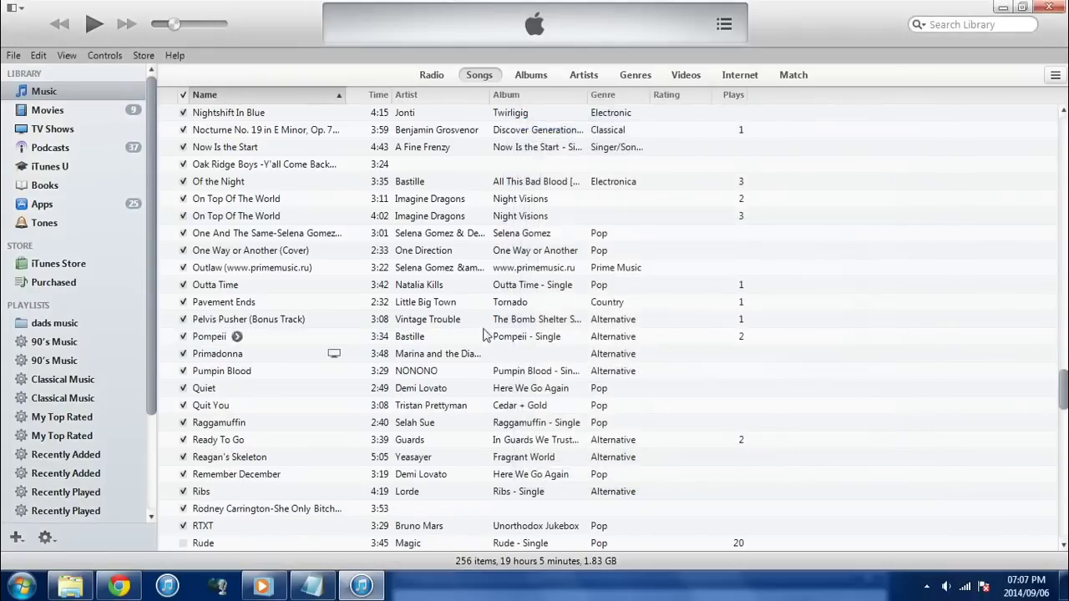
# Find the edited song "Timber" in the alphabetical song list.
pyautogui.scroll(-20, 324, 366)
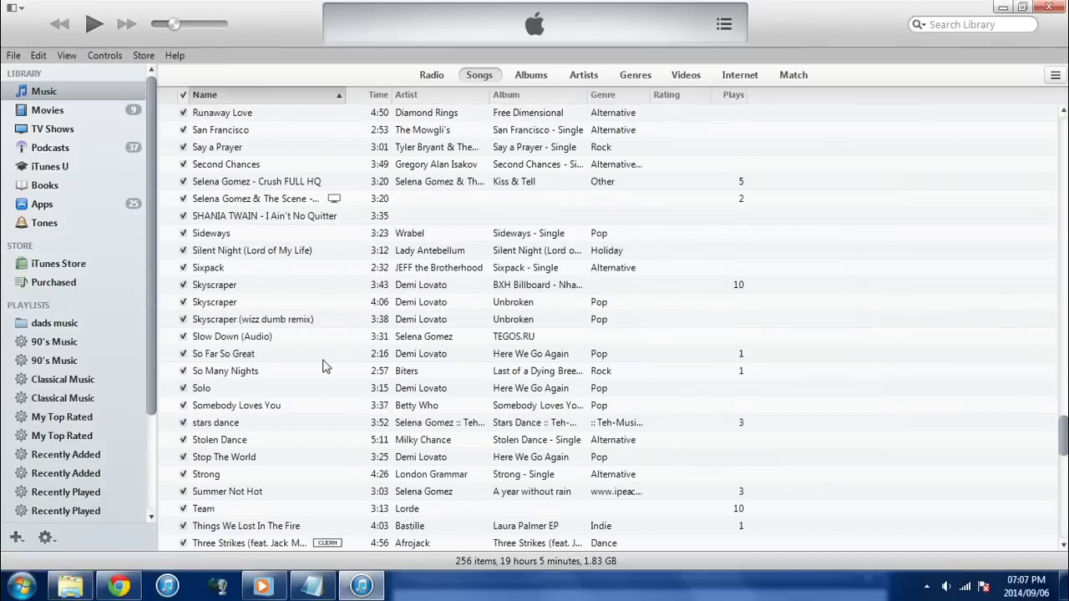
pyautogui.scroll(3, 326, 360)
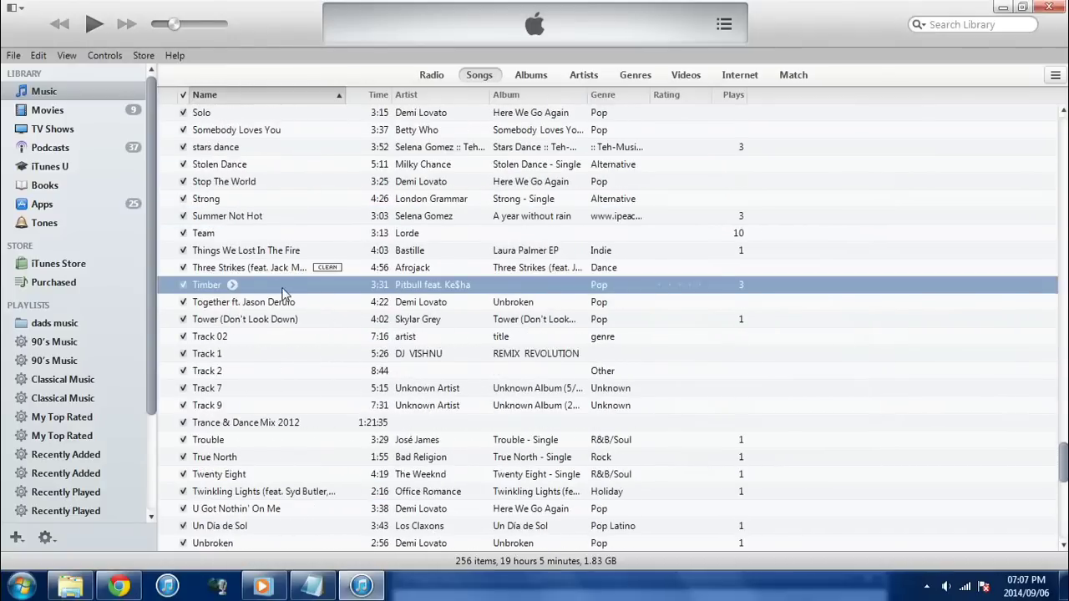